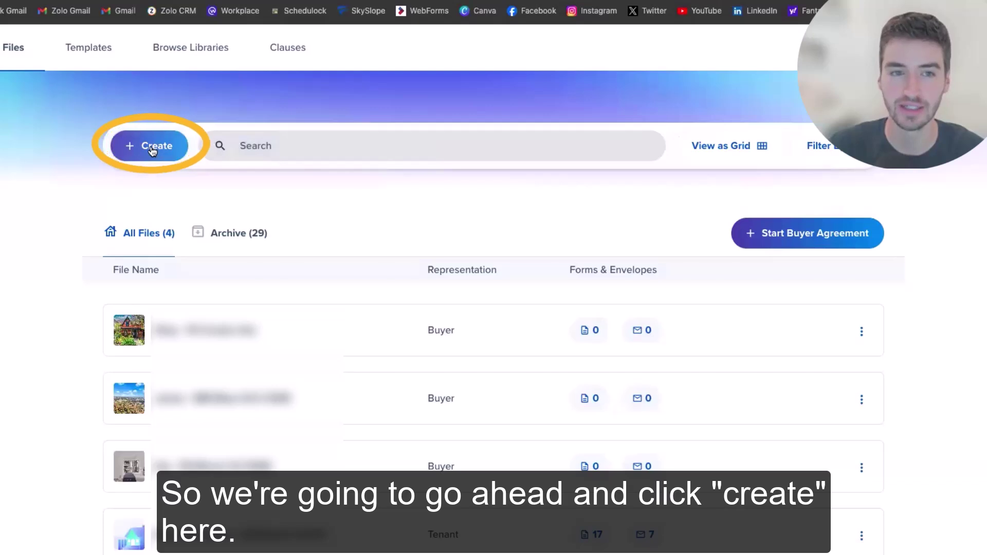
# Start a new file and choose Buyer as the client representation.
pyautogui.click(150, 145)
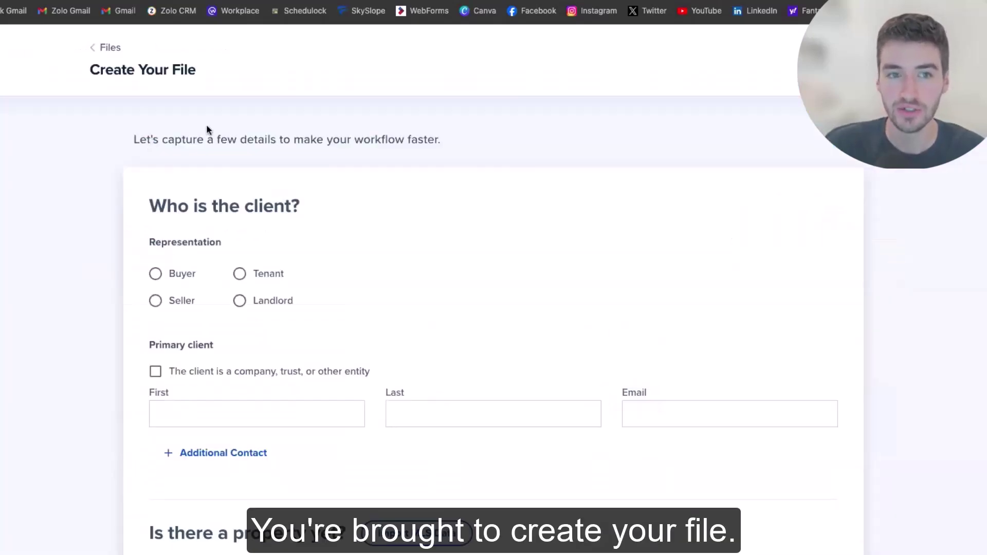
pyautogui.scroll(-1, 228, 165)
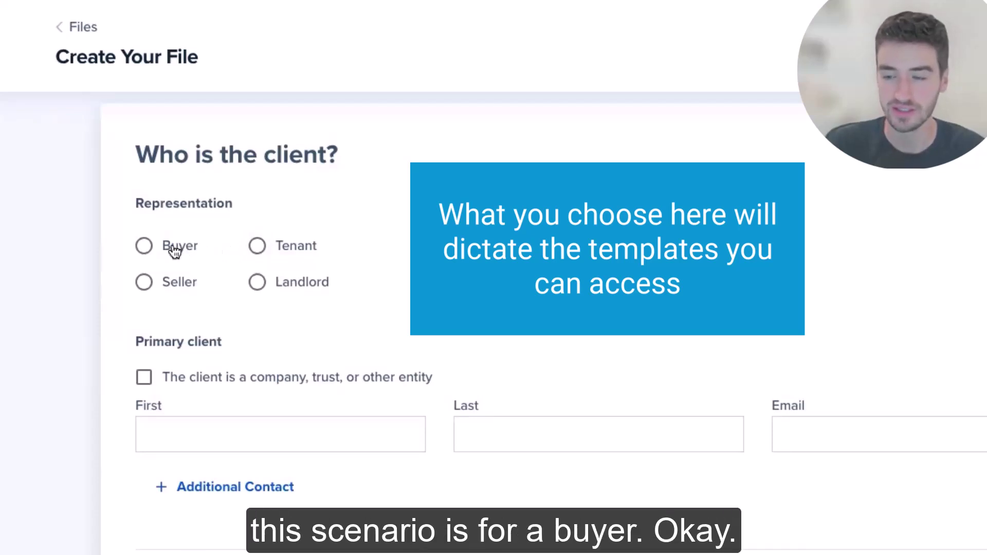
pyautogui.click(146, 247)
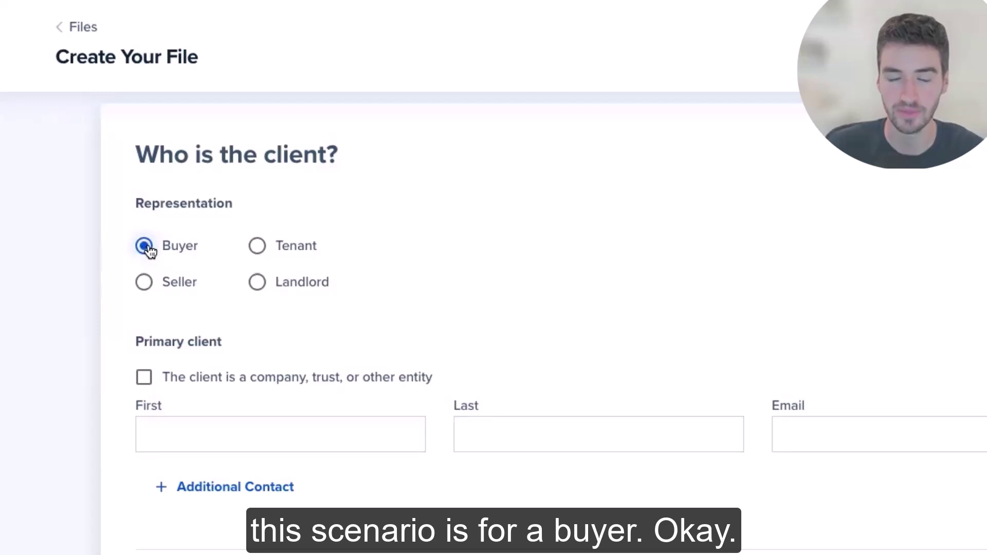
pyautogui.click(199, 427)
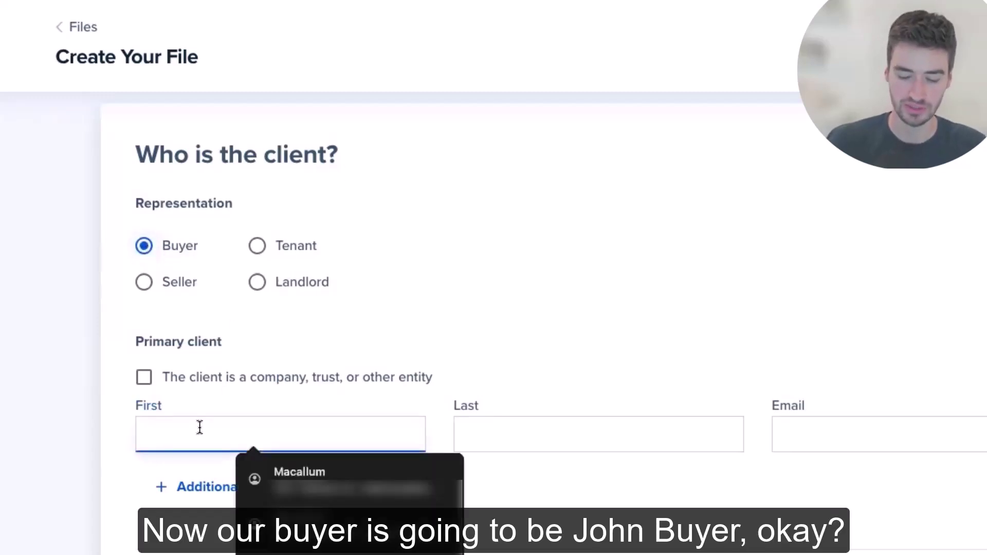
# Enter the buyer's first name, last name and e-mail address as the primary client.
pyautogui.write('John')
pyautogui.press('Tab')
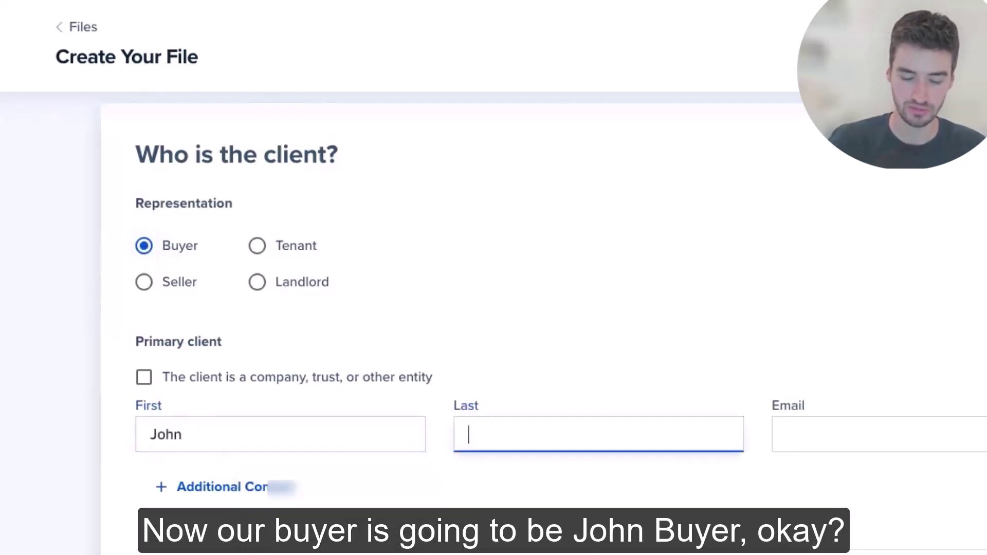
pyautogui.write('Buyer')
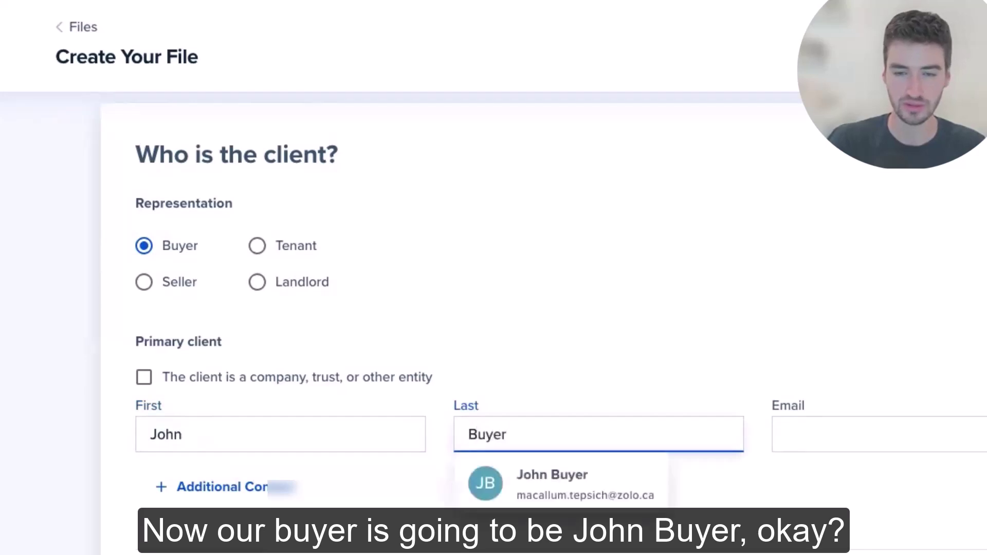
pyautogui.press('Tab')
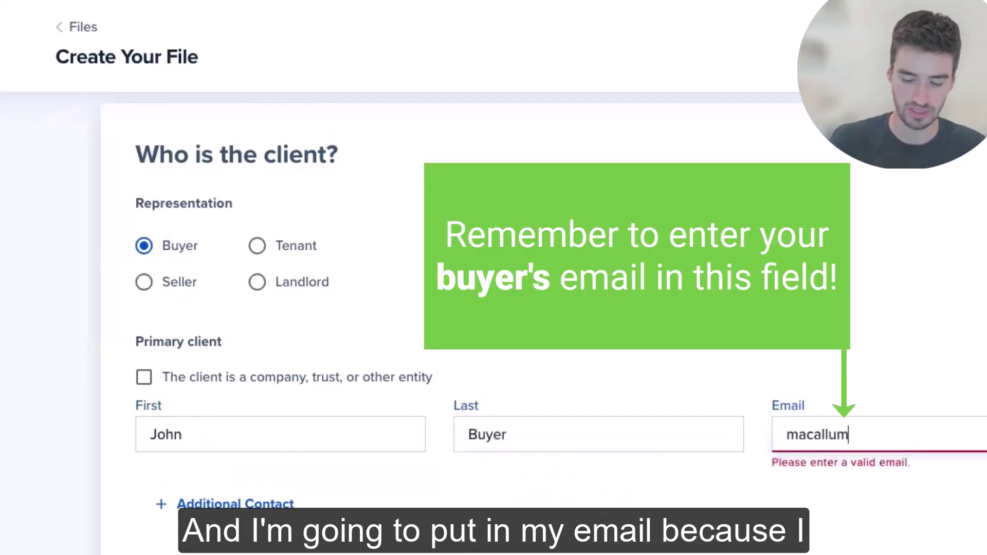
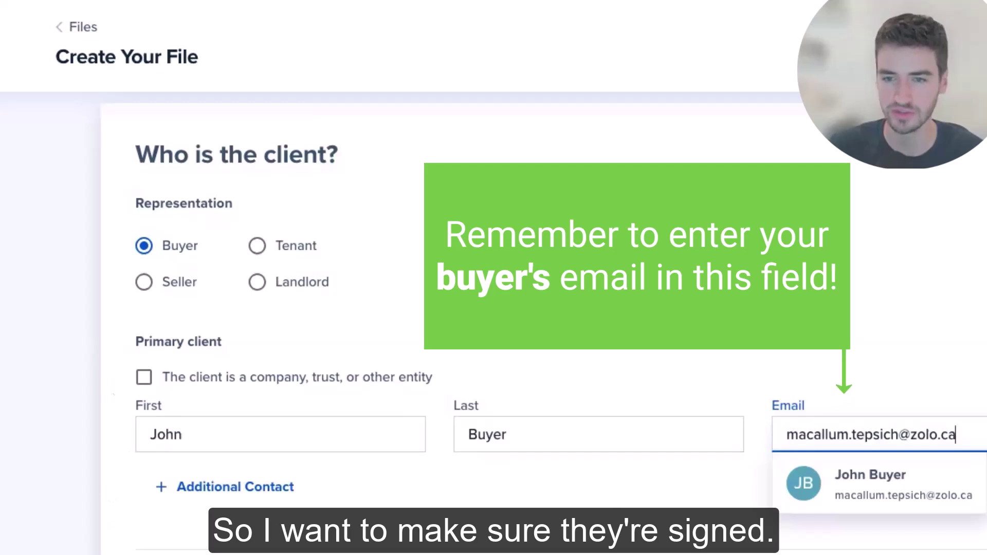
pyautogui.press('Escape')
pyautogui.click(486, 339)
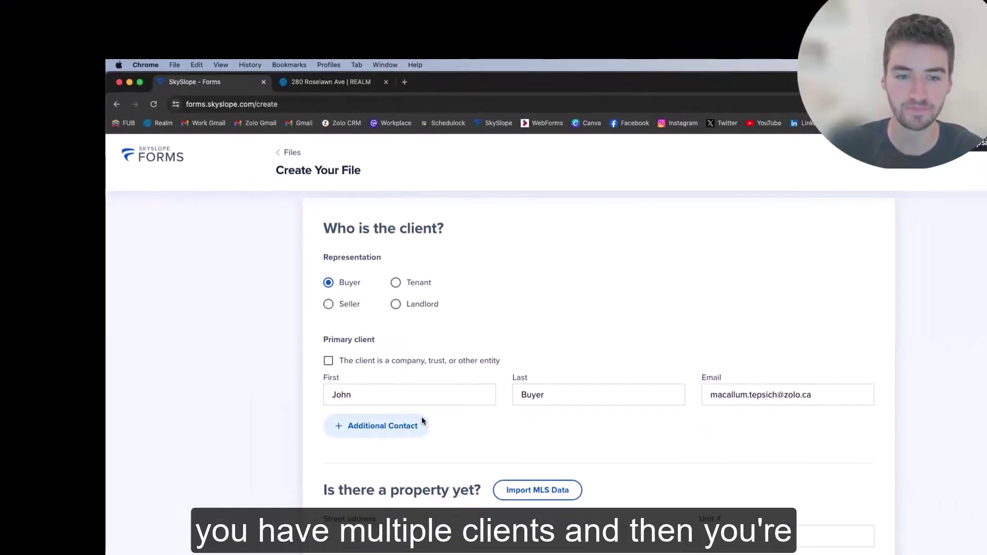
pyautogui.scroll(-4, 421, 418)
pyautogui.scroll(5, 362, 393)
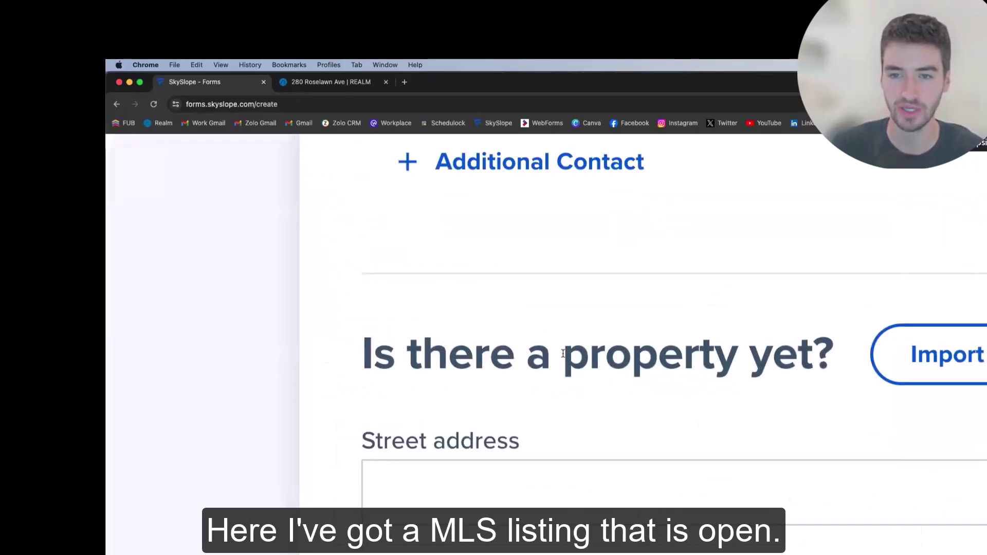
pyautogui.scroll(-5, 562, 353)
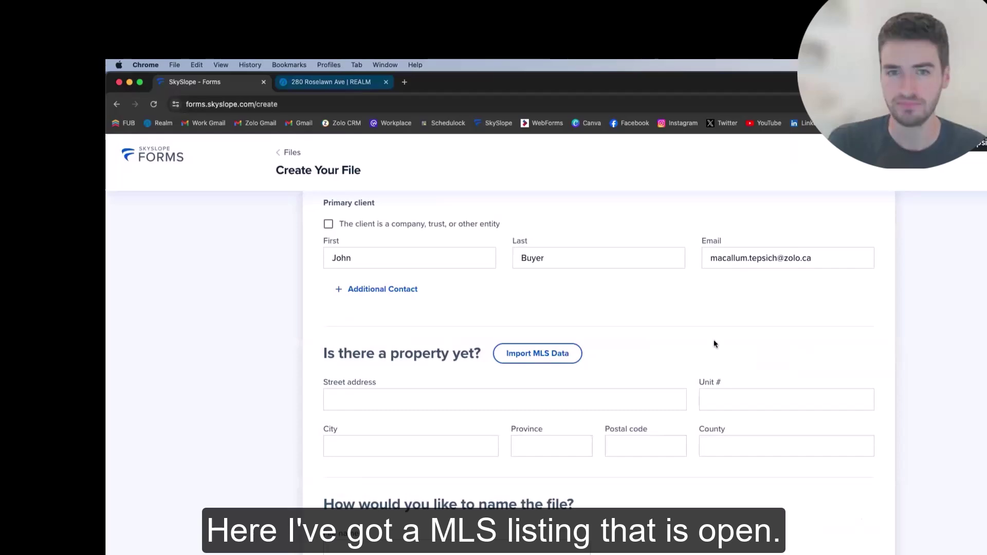
pyautogui.hotkey('ctrl', 'Tab')
pyautogui.doubleClick(802, 252)
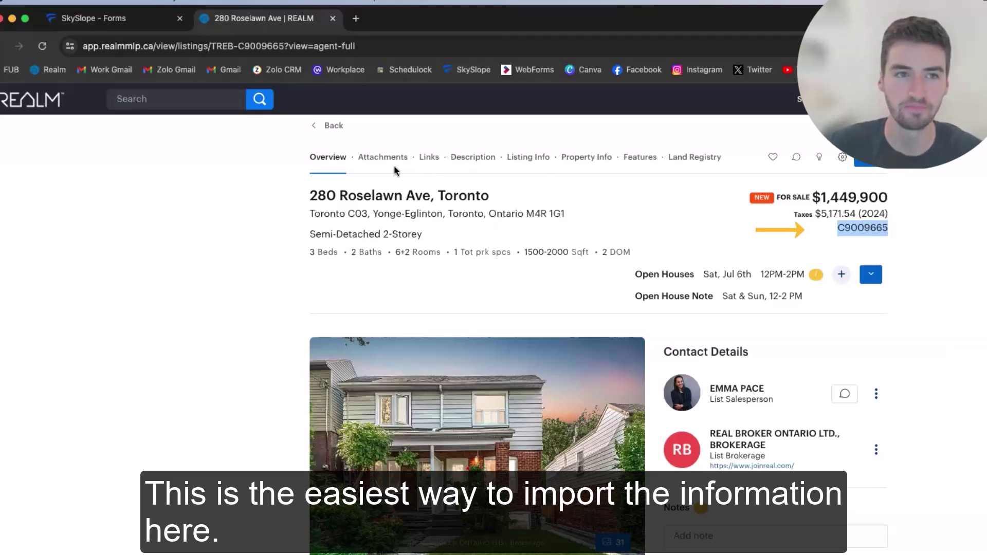
pyautogui.scroll(-5, 718, 404)
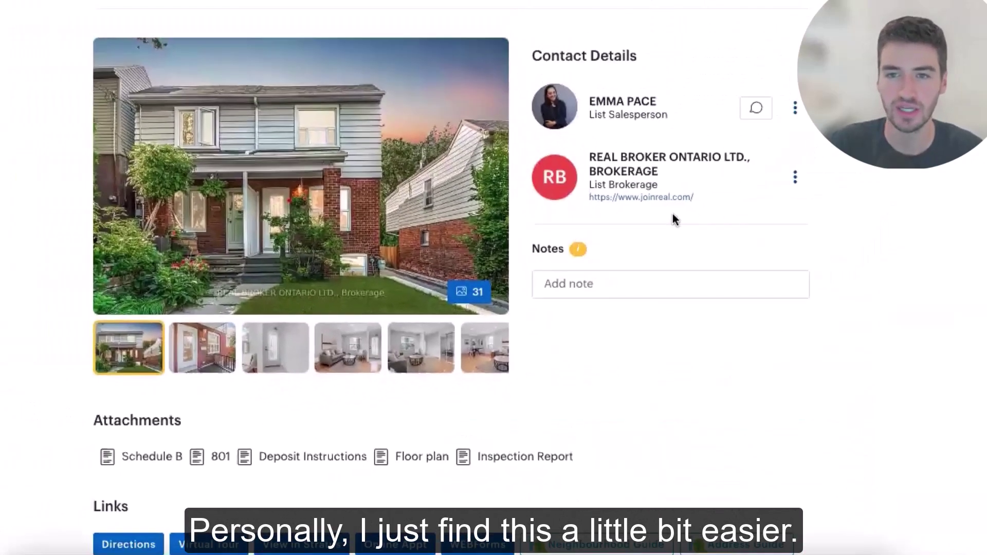
pyautogui.scroll(3, 672, 213)
pyautogui.moveTo(707, 190); pyautogui.dragTo(705, 190)
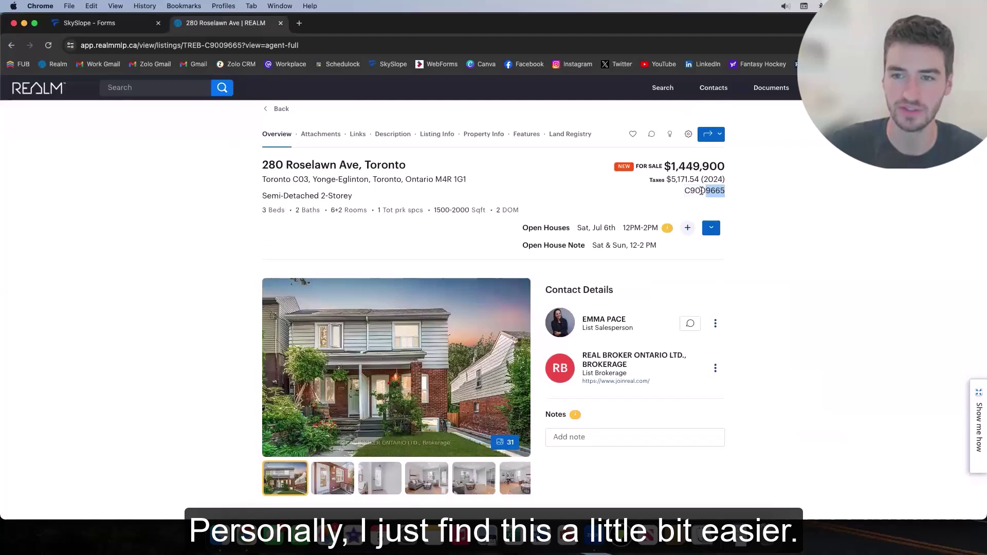
pyautogui.doubleClick(701, 190)
pyautogui.hotkey('ctrl', 'c')
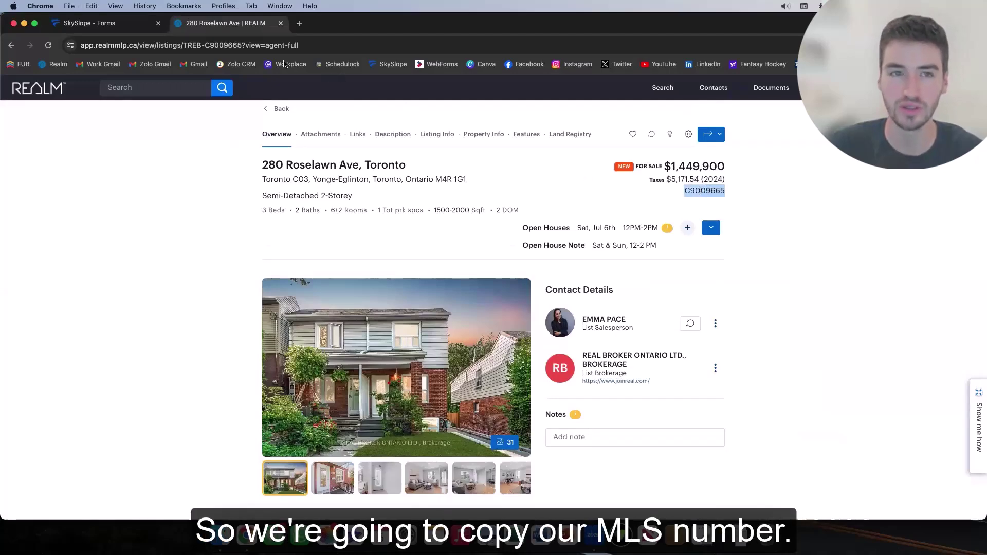
pyautogui.click(137, 28)
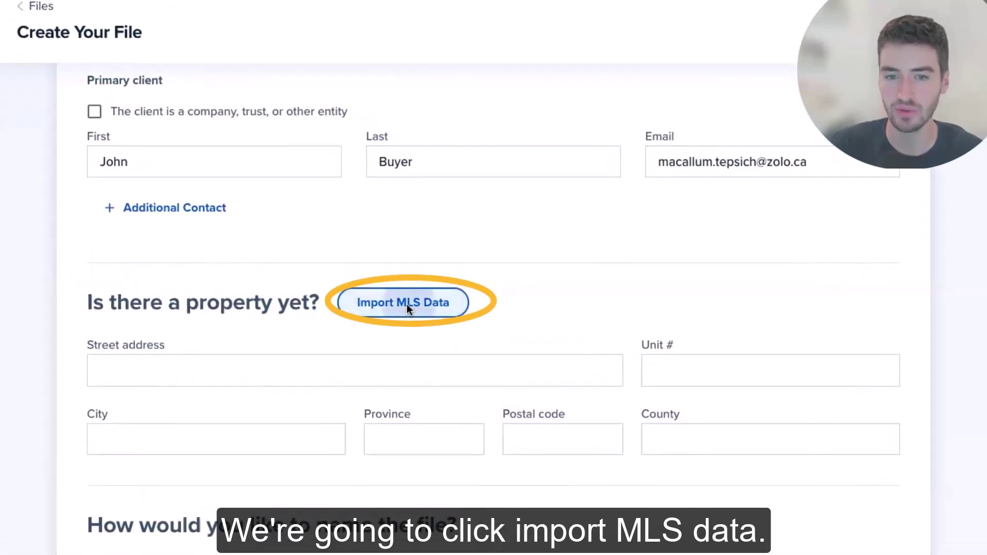
pyautogui.click(406, 304)
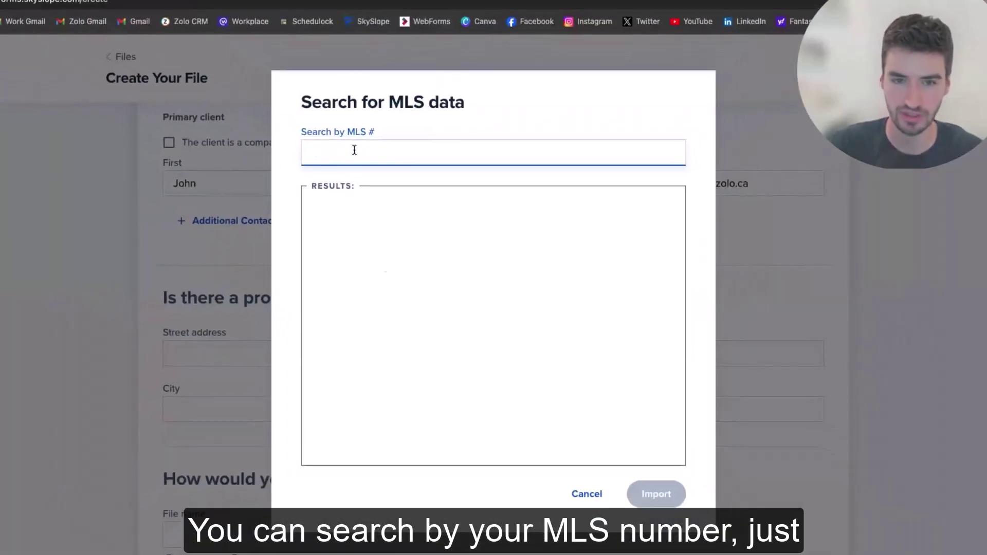
pyautogui.hotkey('ctrl', 'v')
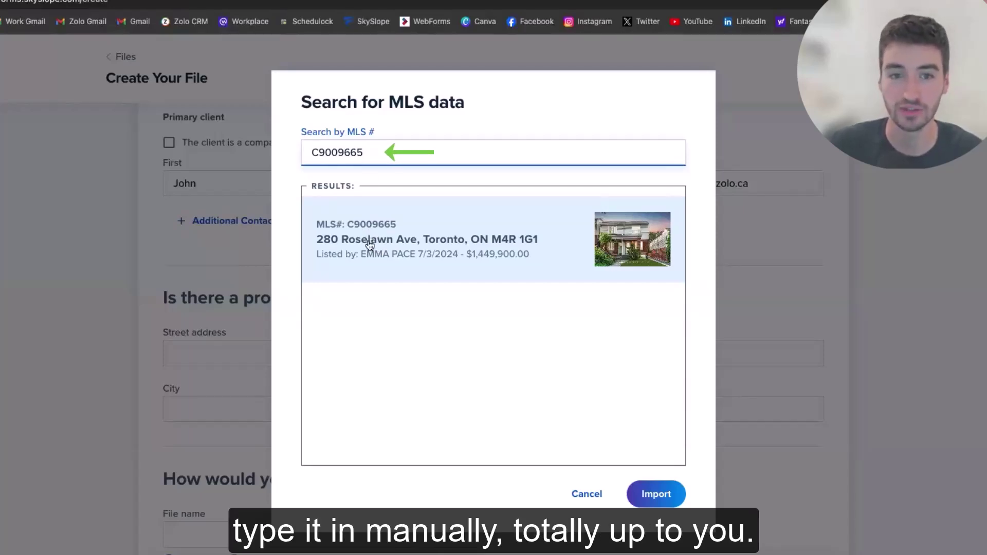
pyautogui.click(471, 237)
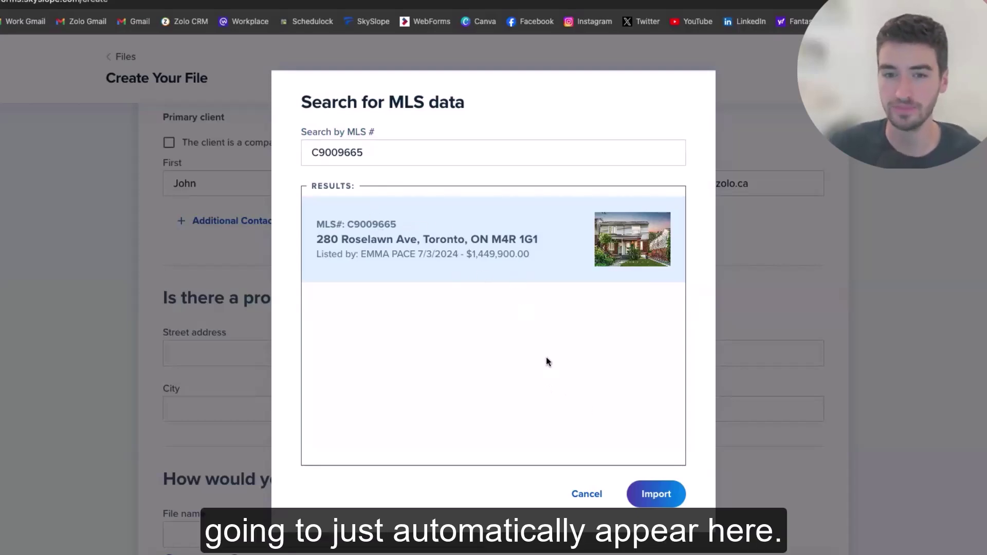
pyautogui.click(647, 492)
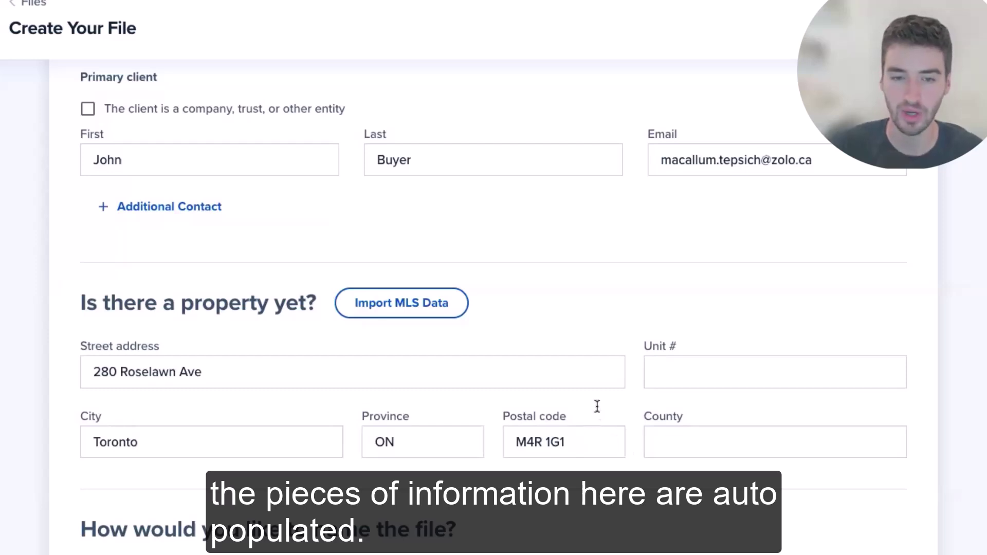
pyautogui.scroll(-1, 597, 411)
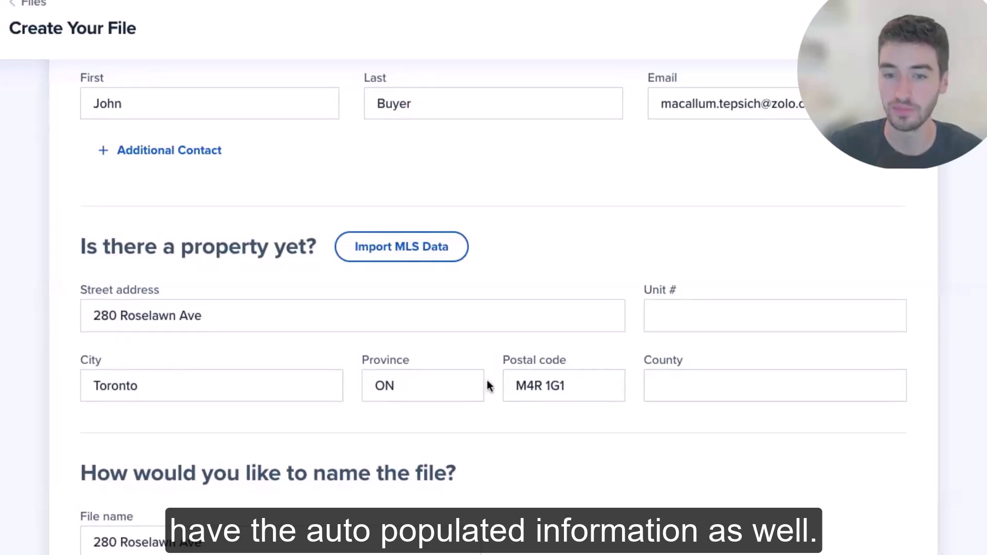
pyautogui.scroll(-3, 489, 386)
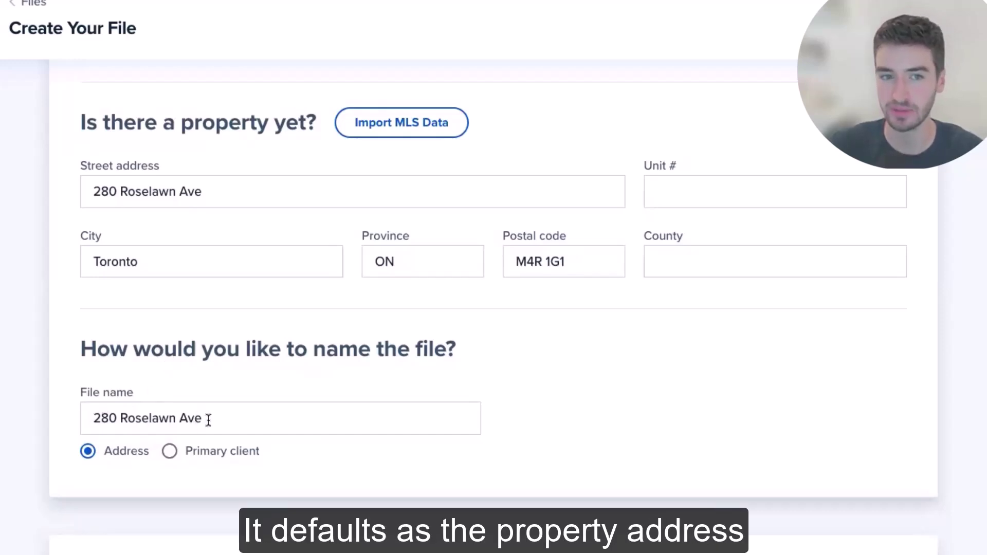
pyautogui.click(171, 451)
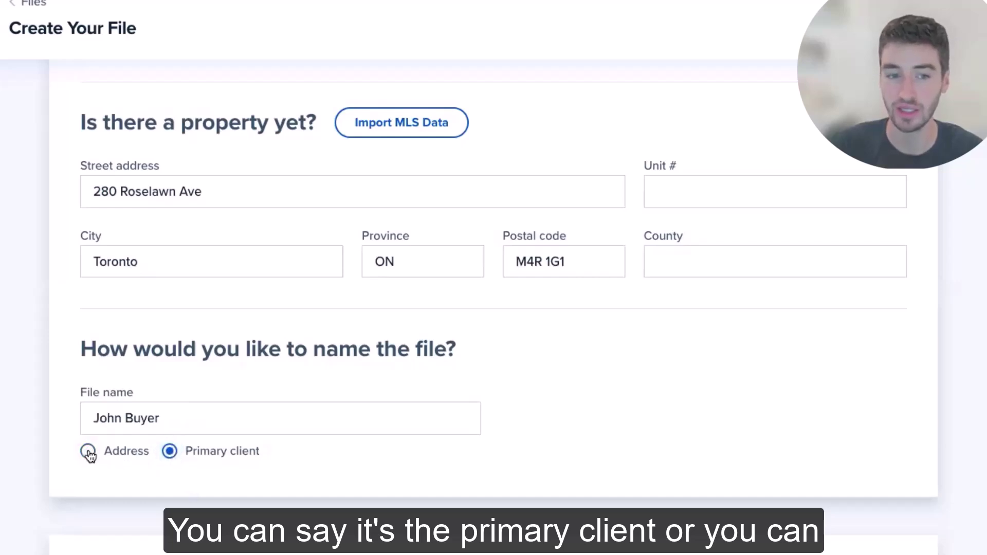
pyautogui.click(88, 451)
pyautogui.click(92, 417)
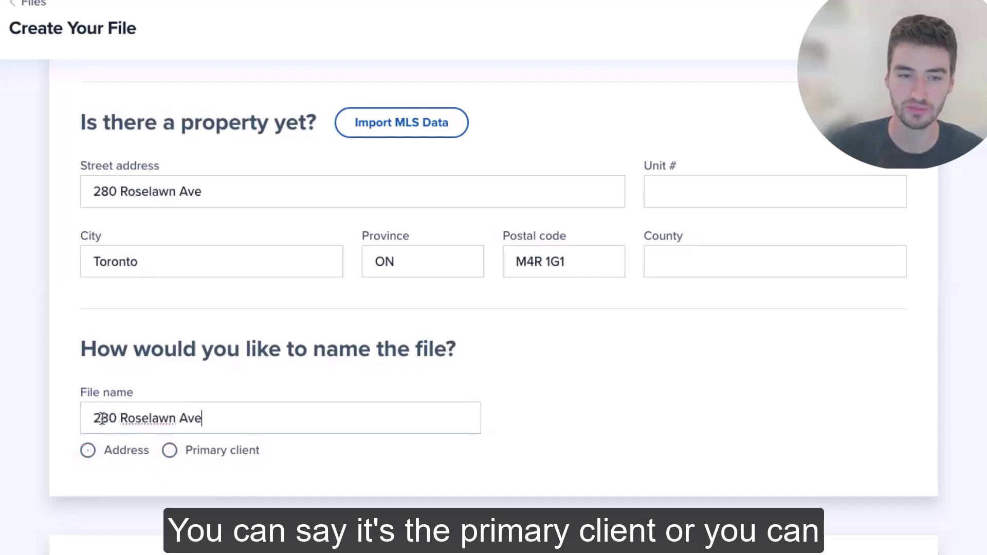
pyautogui.write('TE')
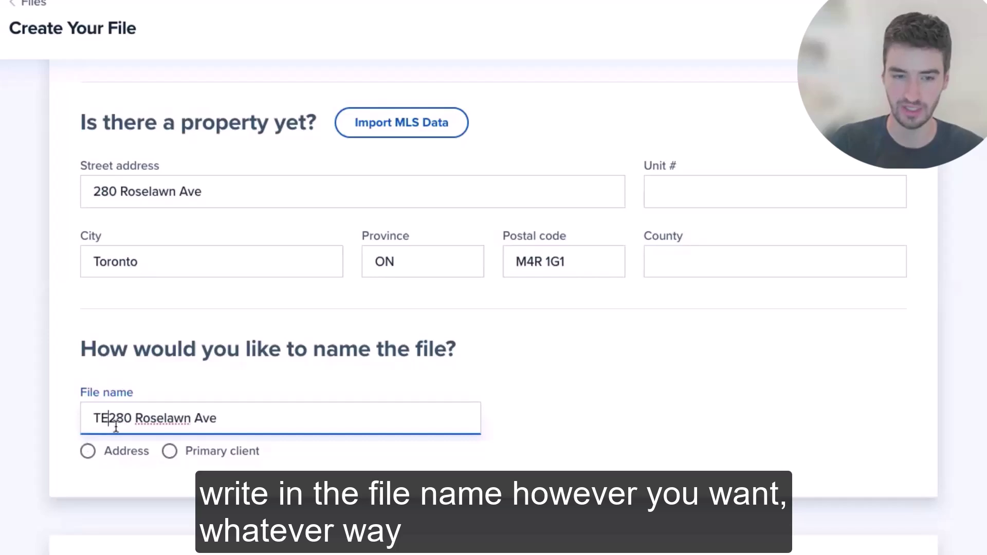
pyautogui.press('BackSpace')
pyautogui.write('est -')
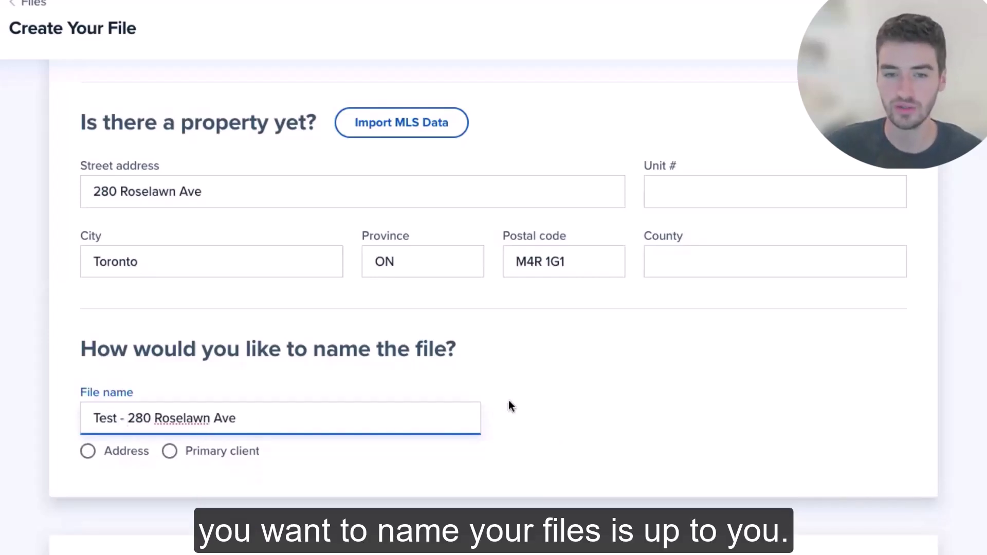
pyautogui.scroll(-3, 513, 409)
pyautogui.scroll(-2, 516, 412)
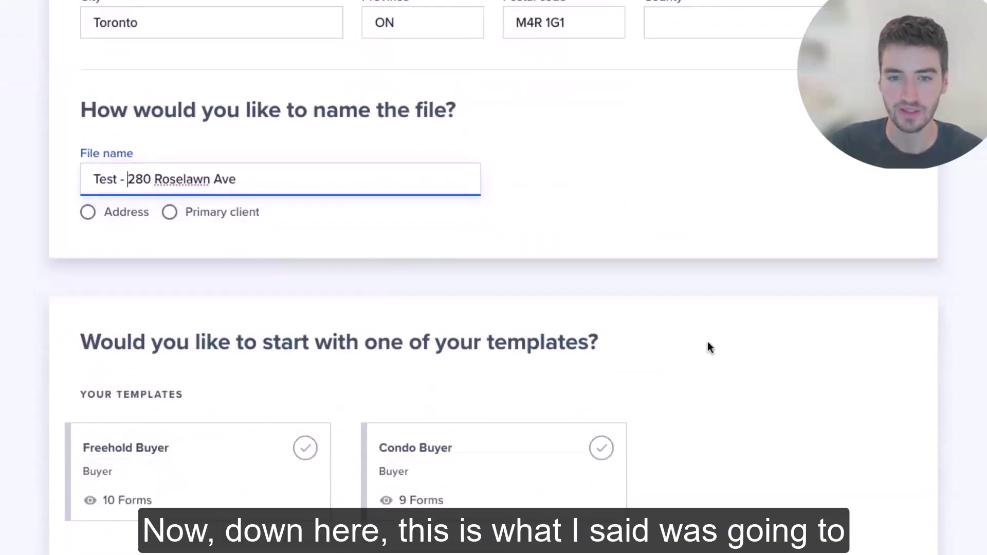
pyautogui.click(646, 280)
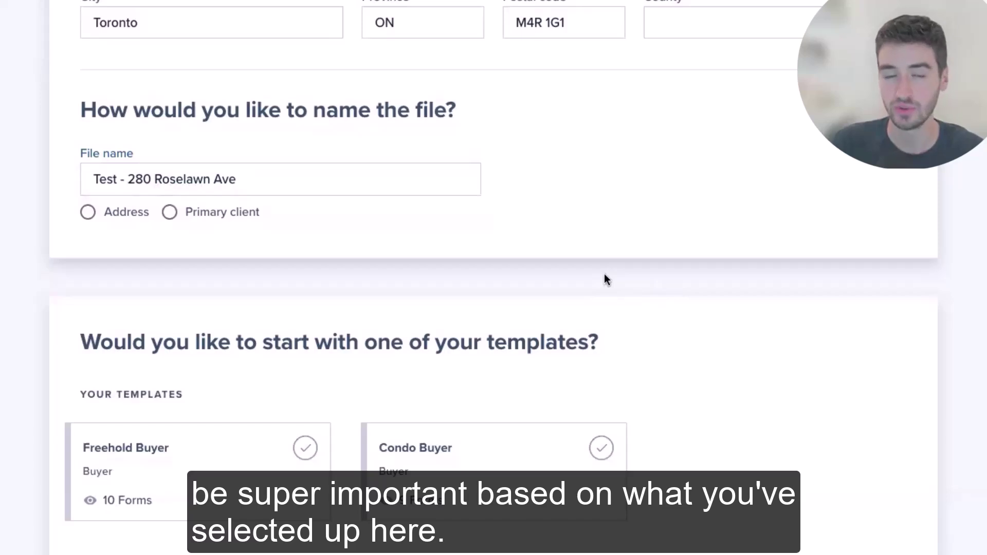
pyautogui.scroll(10, 600, 276)
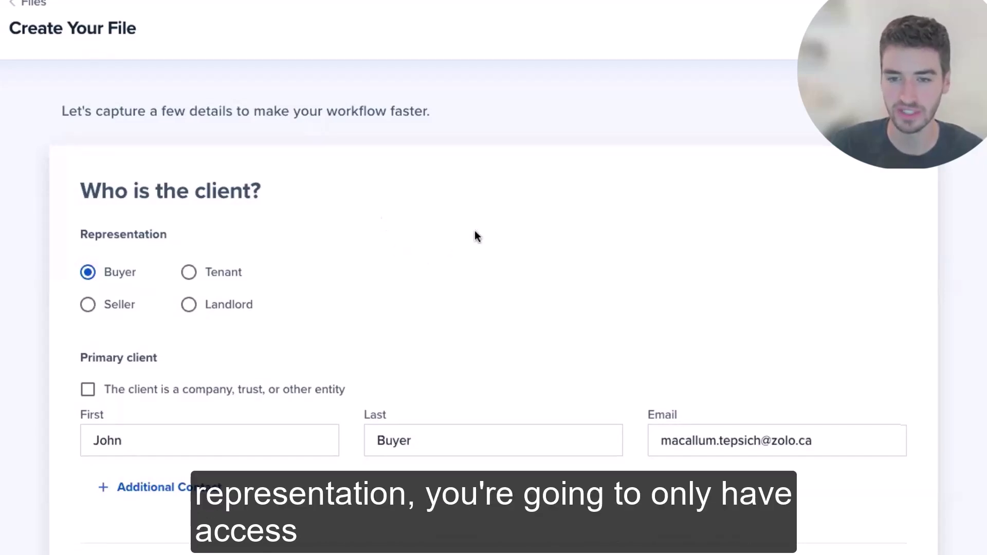
pyautogui.scroll(-10, 473, 236)
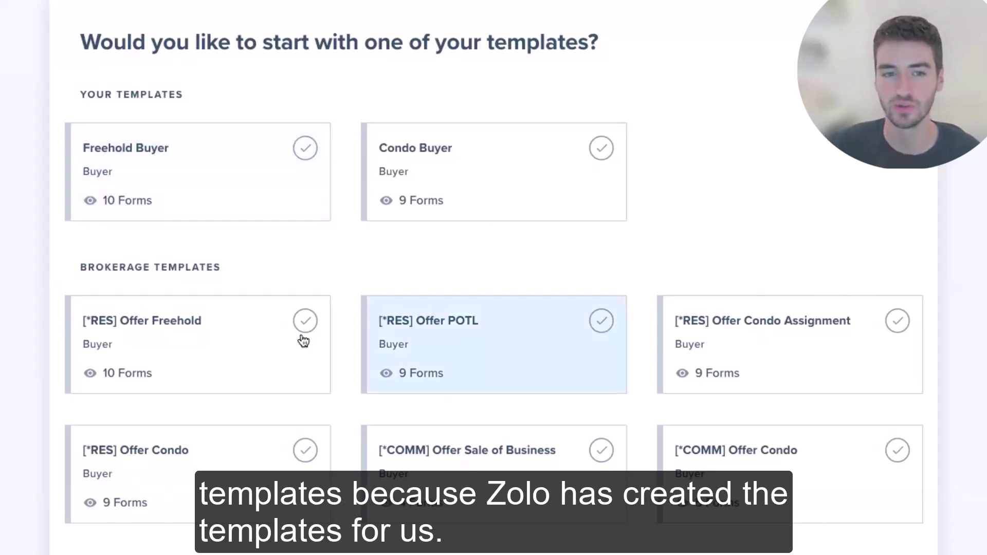
# Pick the [*RES] Offer Freehold brokerage template (10 forms) and create the file.
pyautogui.tripleClick(218, 266)
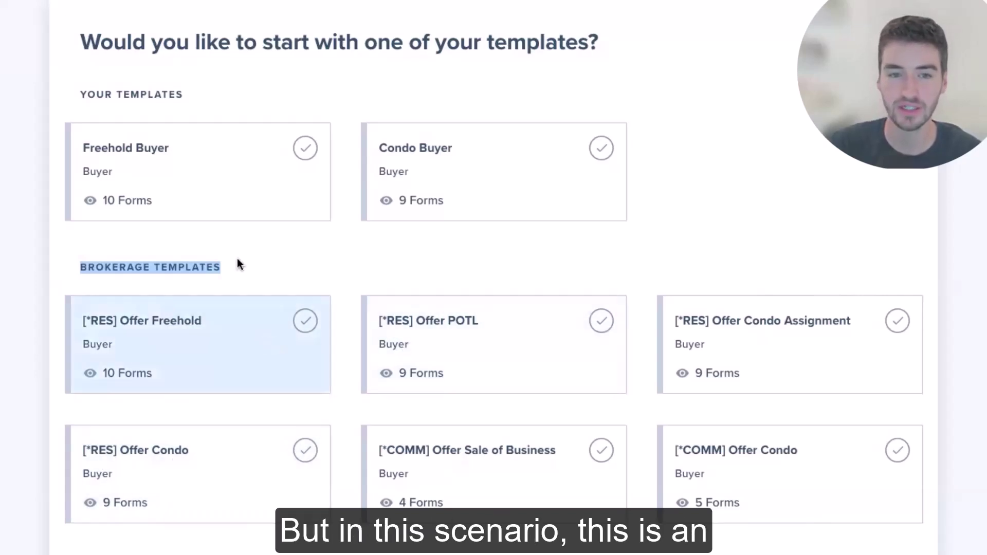
pyautogui.click(237, 259)
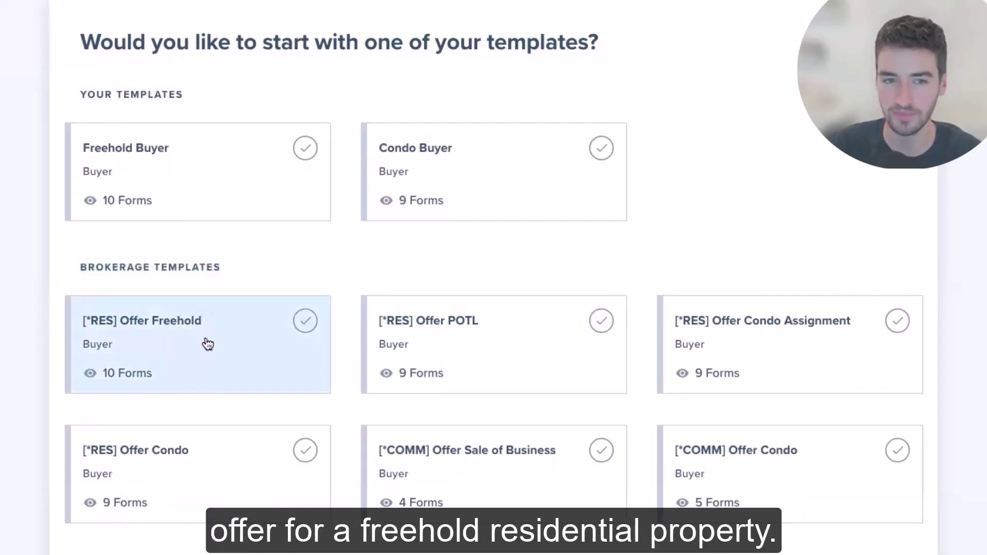
pyautogui.click(226, 337)
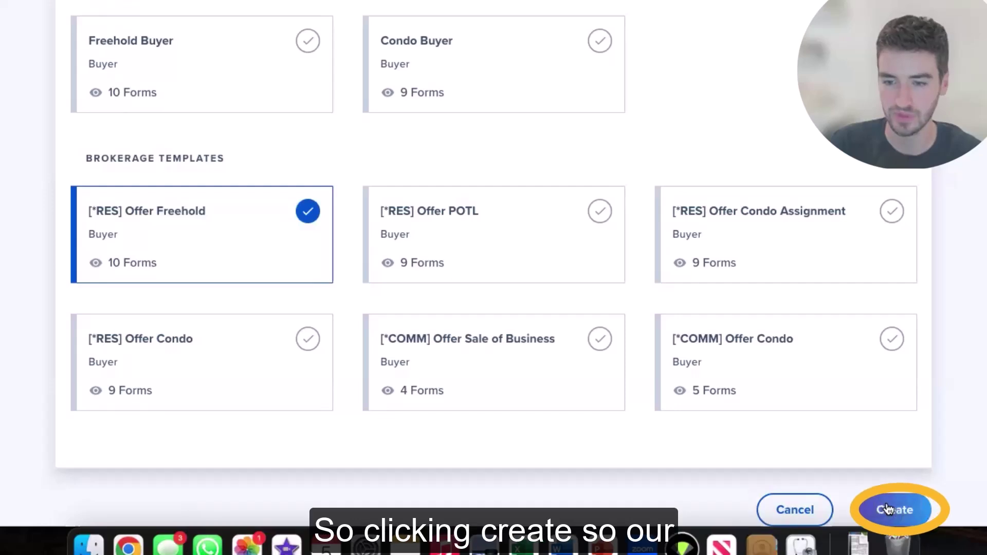
pyautogui.click(888, 508)
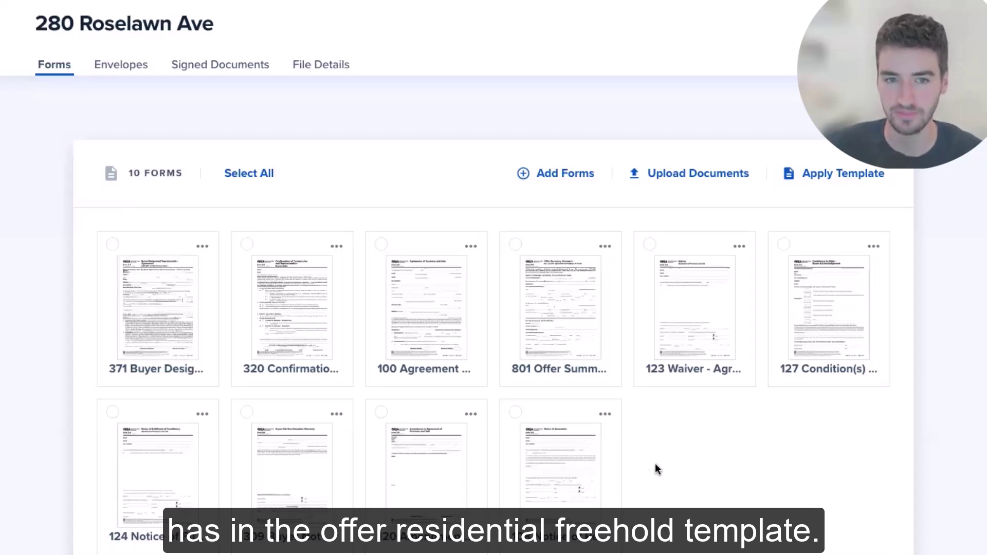
pyautogui.click(247, 175)
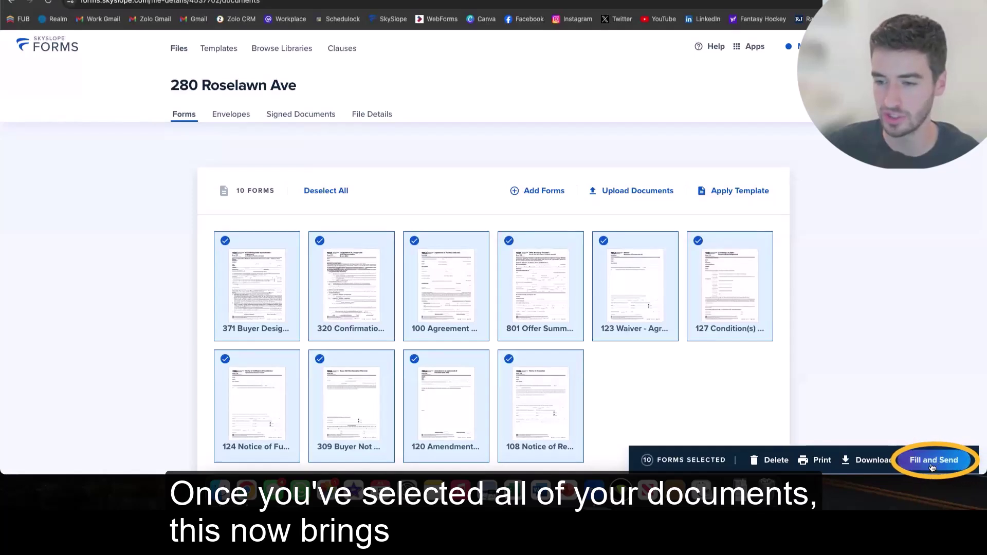
# Open the 10 forms in Fill and Send and go to Form 371's commencing time field.
pyautogui.click(932, 463)
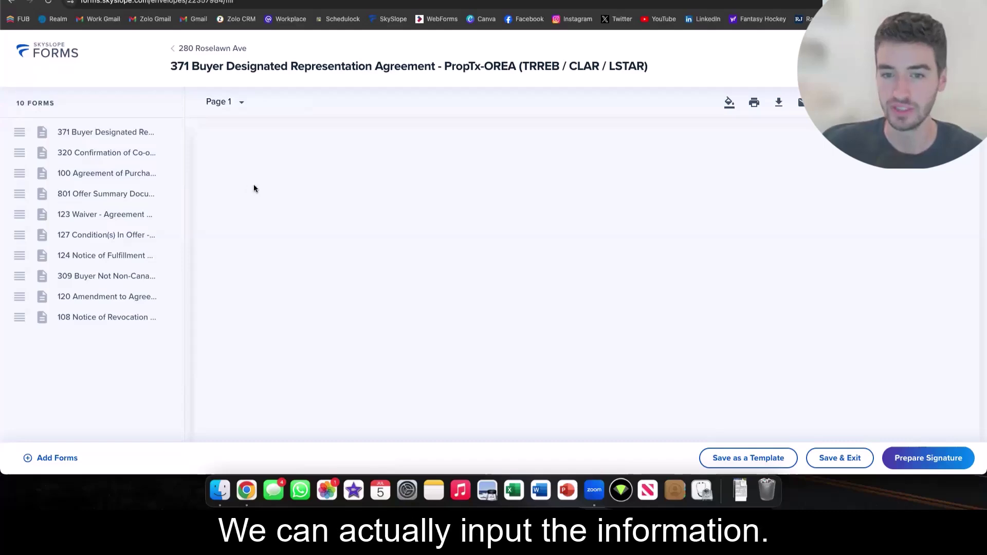
pyautogui.scroll(-2, 302, 202)
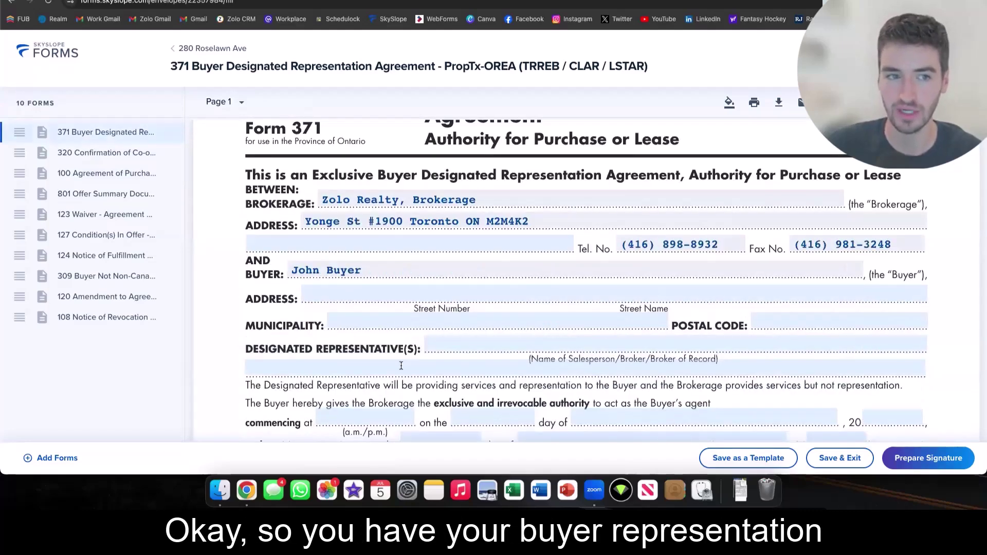
pyautogui.scroll(-1, 401, 366)
pyautogui.scroll(-1, 333, 288)
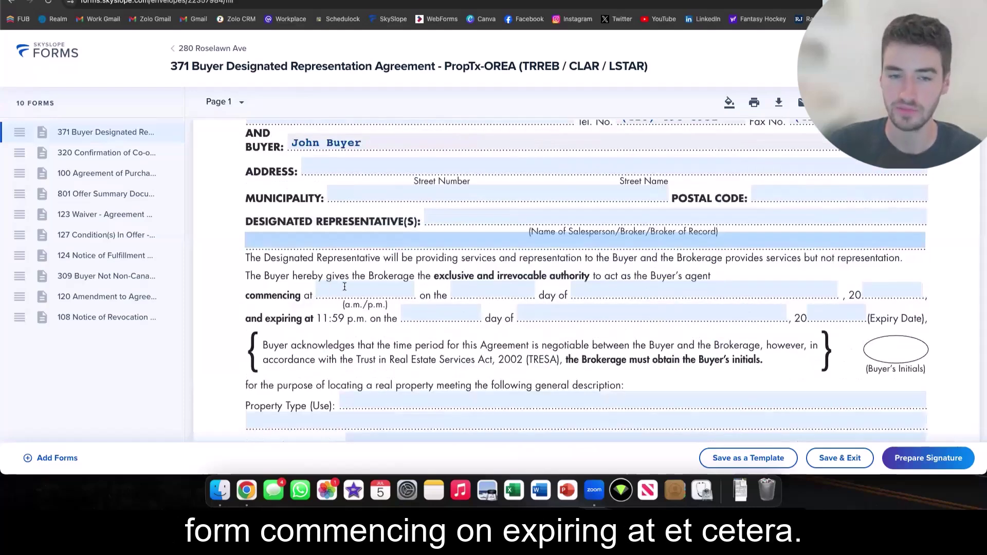
pyautogui.click(344, 286)
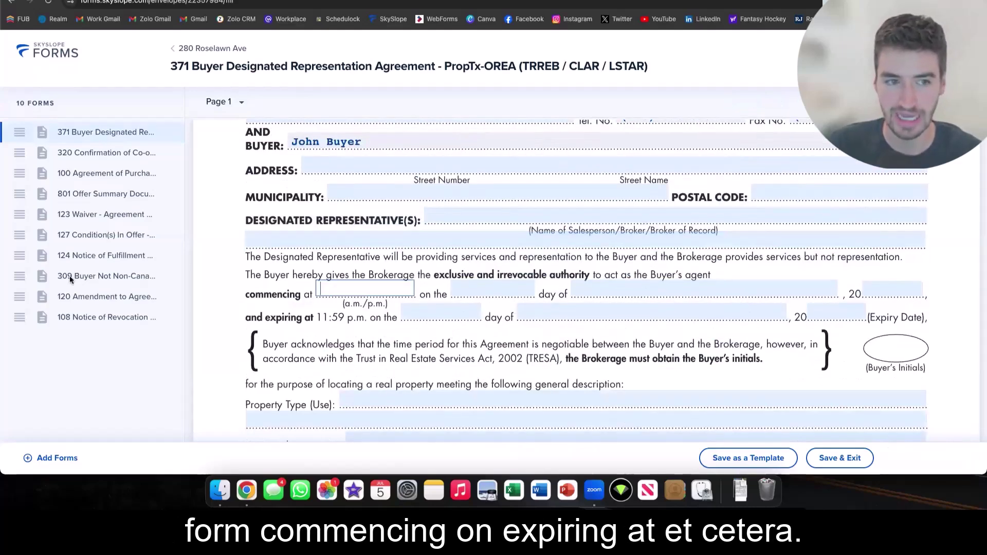
# Switch to Form 100 and review its pre-filled address, lot size and legal description.
pyautogui.click(107, 174)
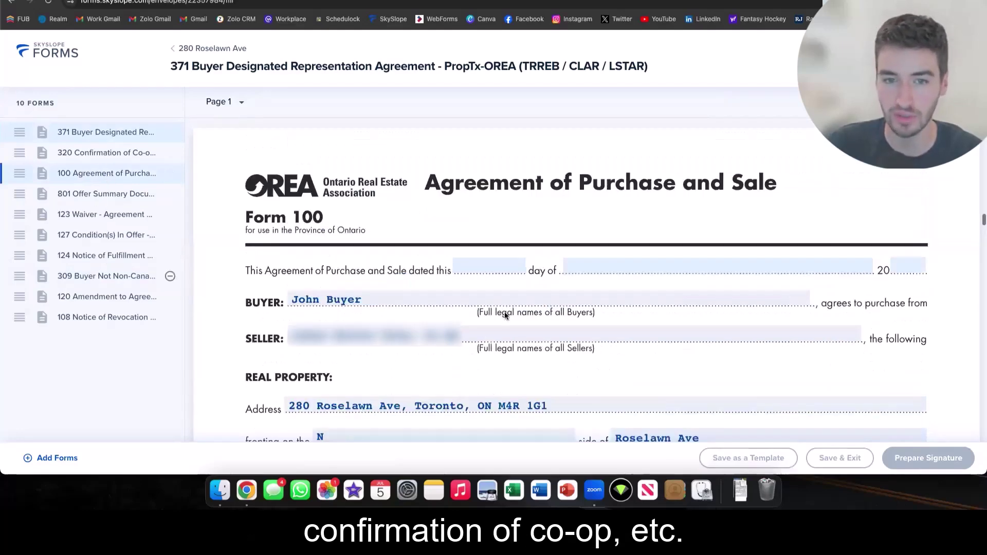
pyautogui.scroll(-5, 356, 230)
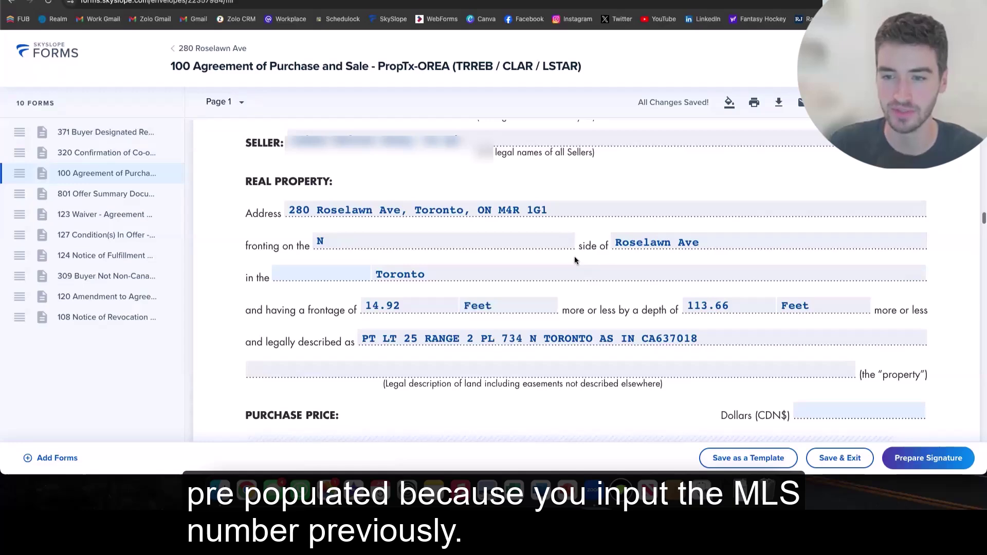
pyautogui.scroll(-5, 575, 260)
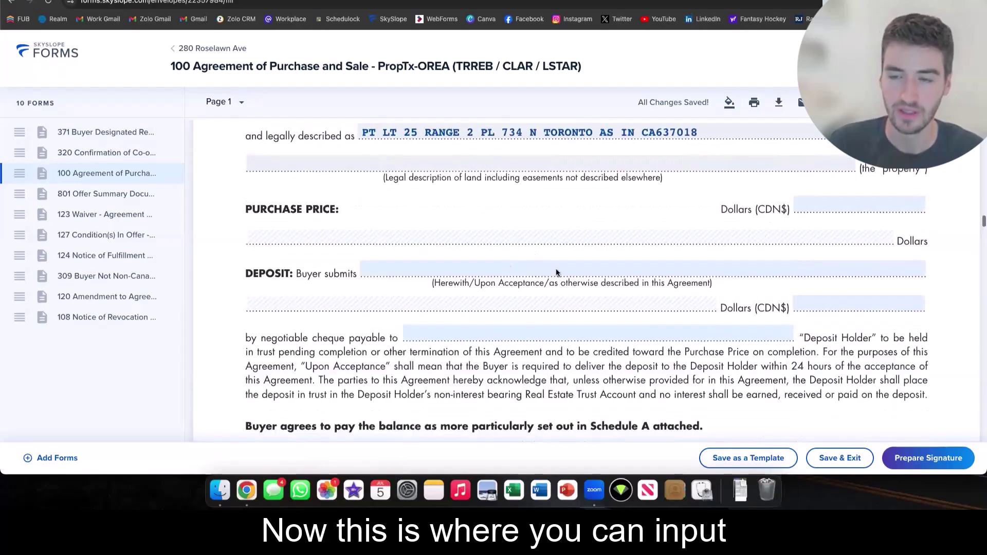
pyautogui.click(815, 204)
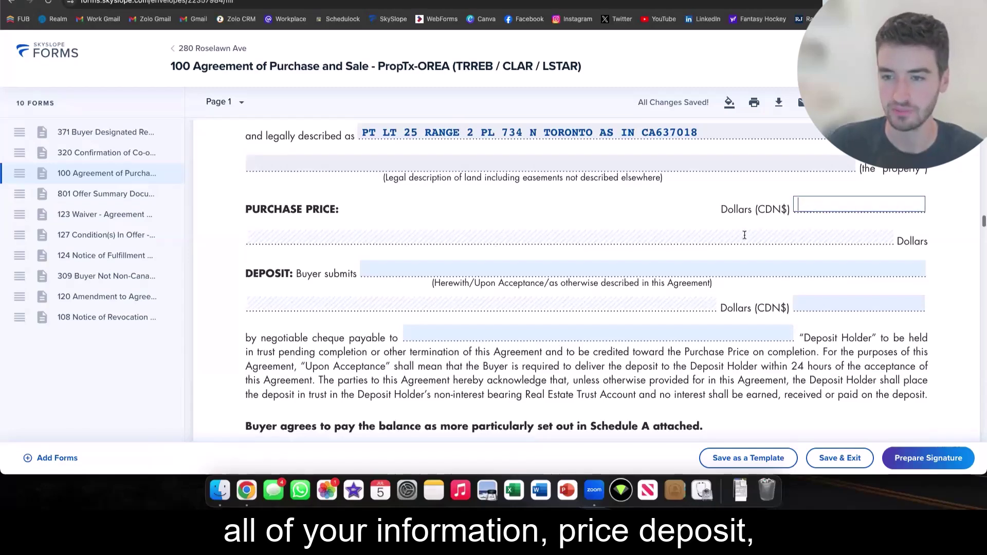
pyautogui.scroll(-2, 811, 227)
pyautogui.scroll(-3, 560, 255)
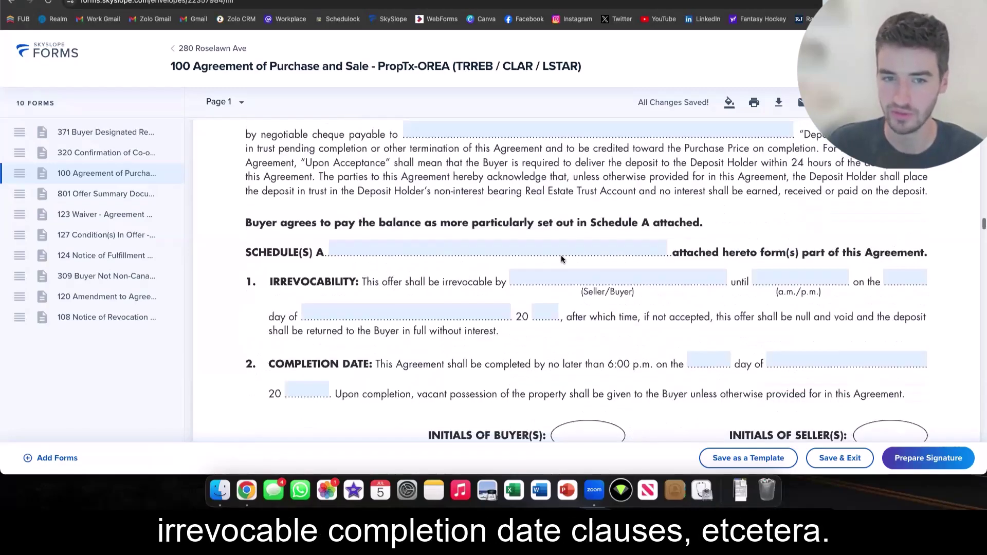
pyautogui.scroll(-4, 561, 255)
pyautogui.scroll(-8, 565, 259)
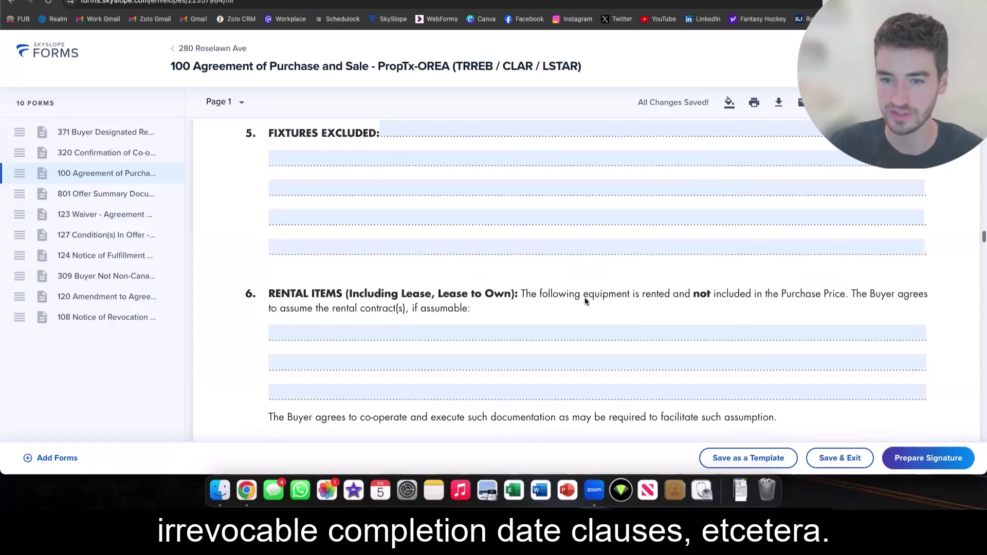
pyautogui.scroll(-5, 584, 297)
pyautogui.scroll(-10, 584, 296)
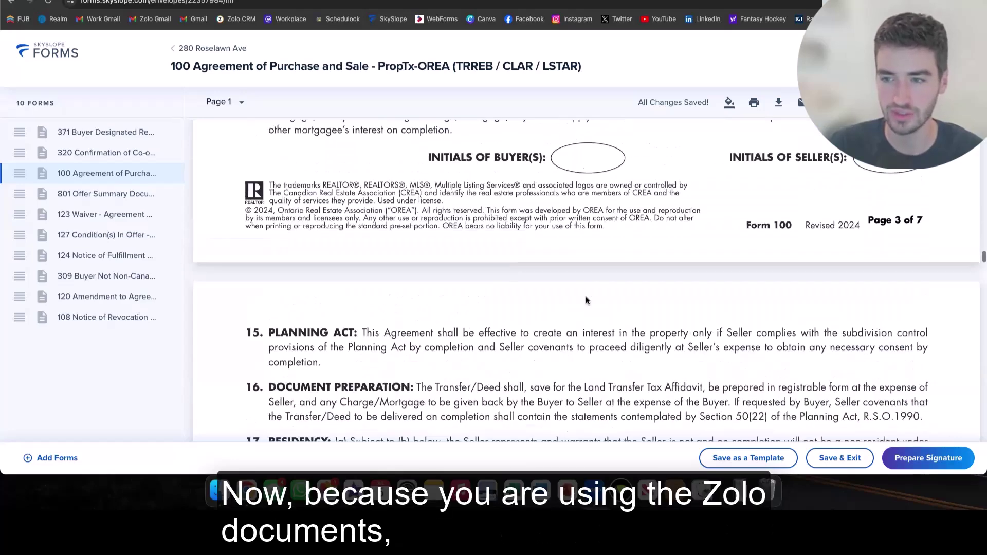
pyautogui.scroll(-10, 585, 300)
pyautogui.scroll(-5, 576, 300)
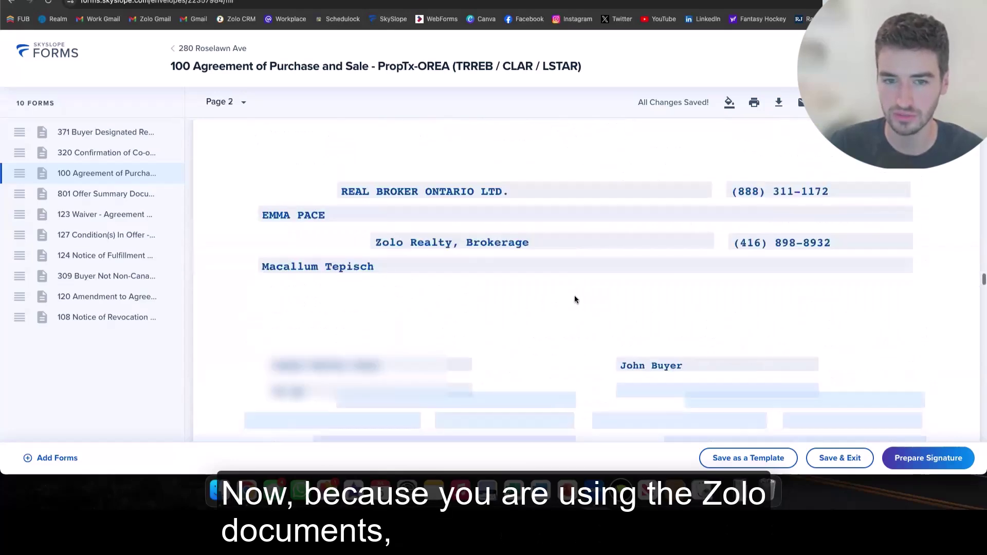
pyautogui.scroll(-5, 574, 300)
pyautogui.scroll(-6, 566, 247)
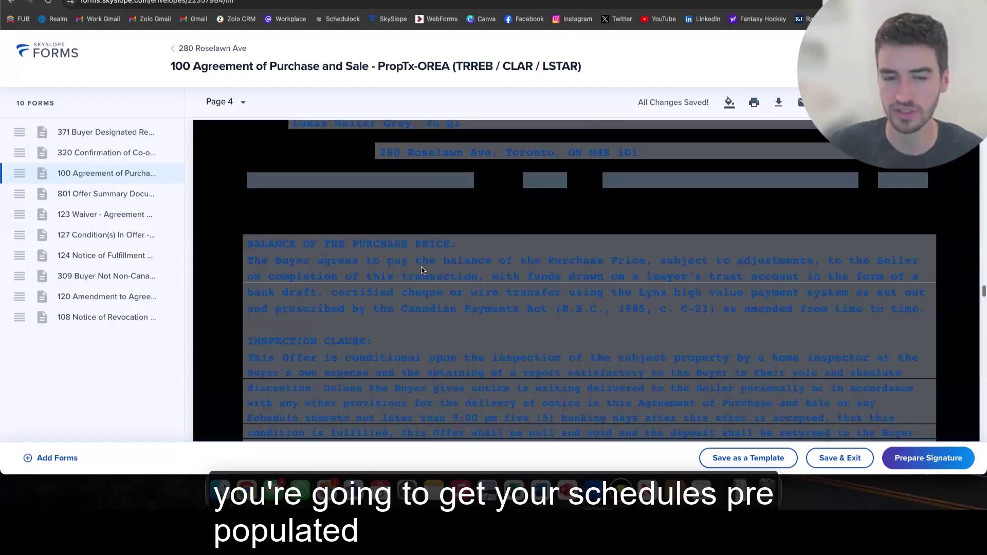
pyautogui.scroll(-1, 470, 252)
pyautogui.scroll(-5, 580, 315)
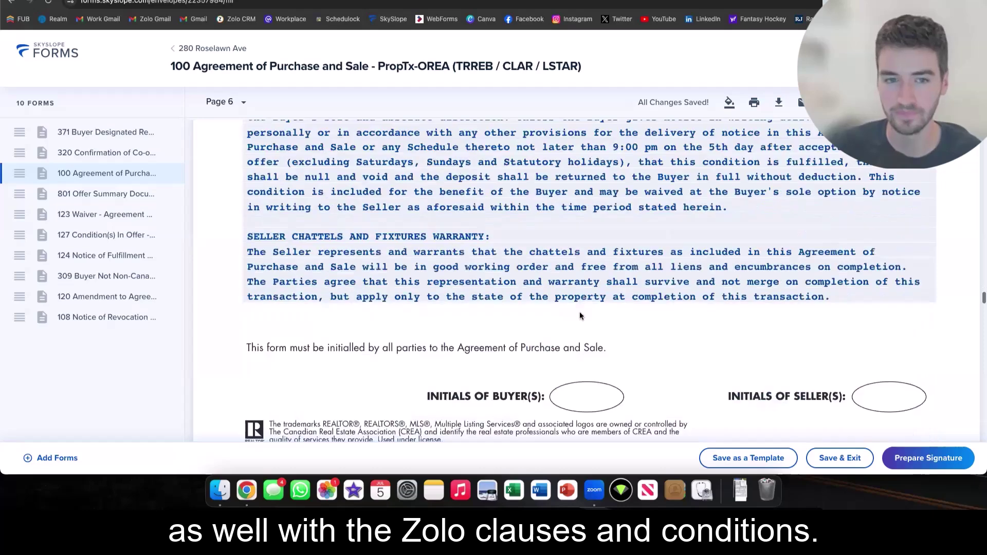
pyautogui.scroll(-5, 485, 234)
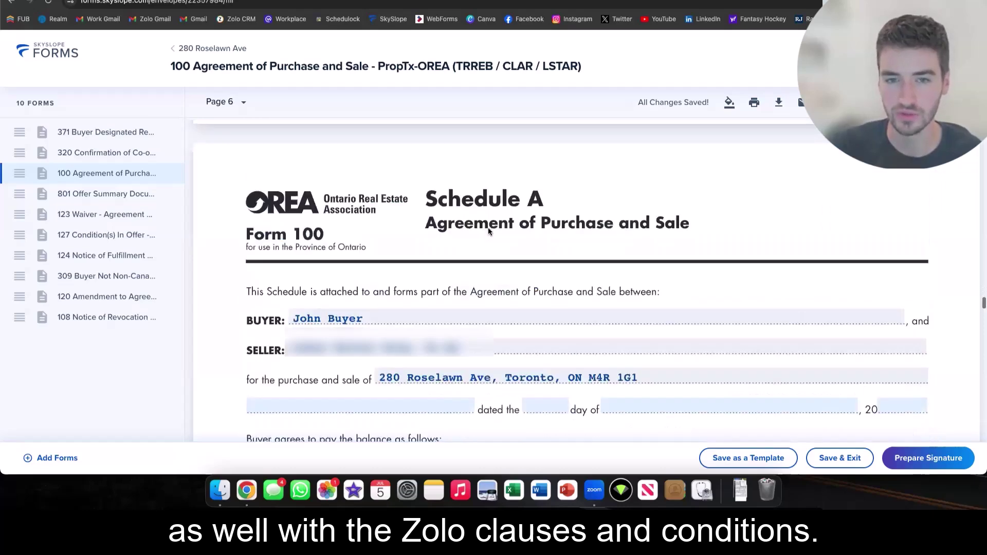
pyautogui.scroll(-10, 437, 282)
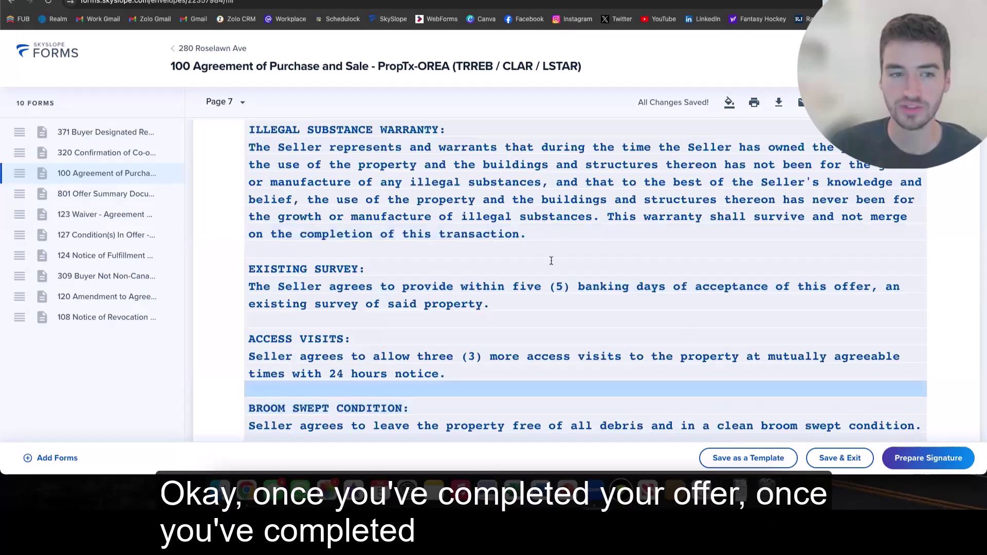
pyautogui.scroll(5, 708, 200)
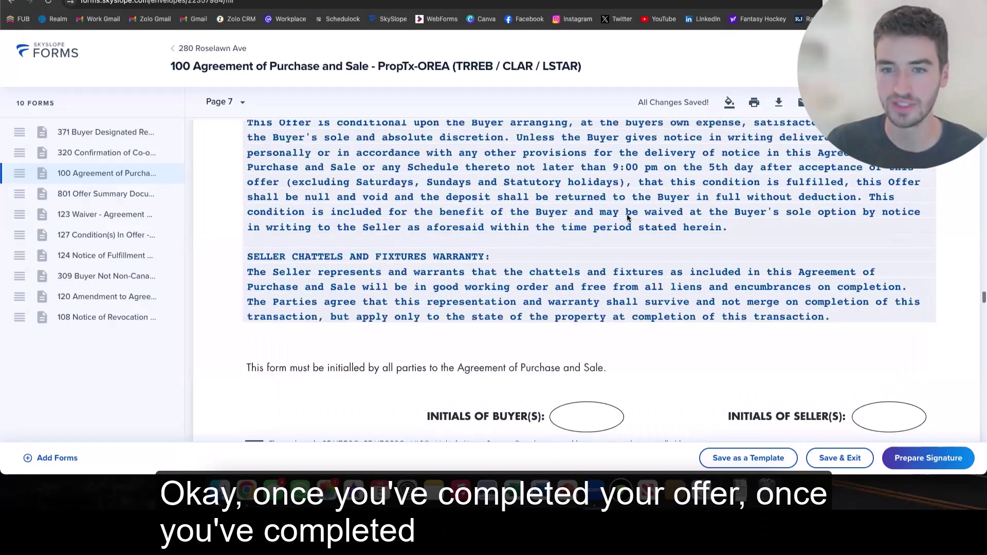
pyautogui.scroll(8, 625, 215)
pyautogui.scroll(10, 623, 215)
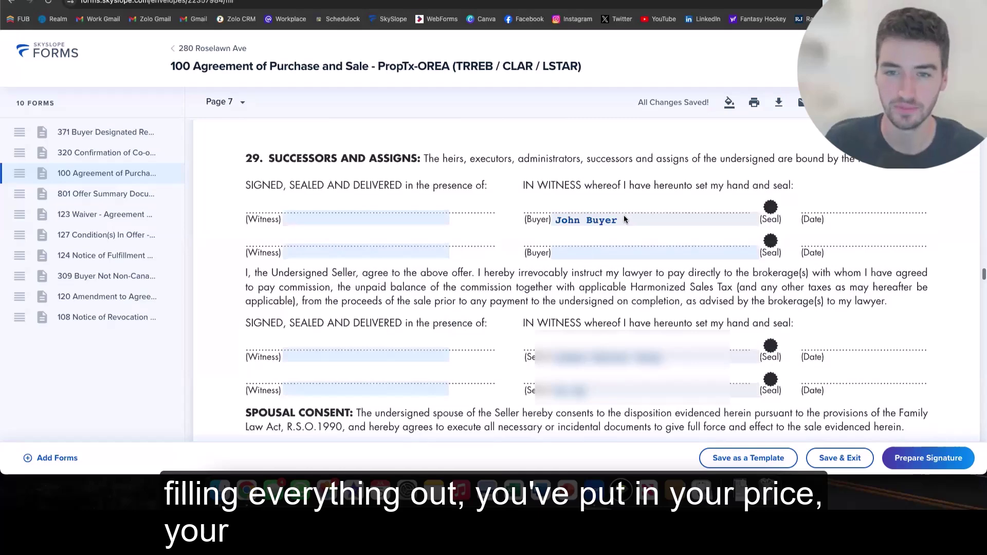
pyautogui.scroll(4, 616, 214)
pyautogui.scroll(1, 596, 278)
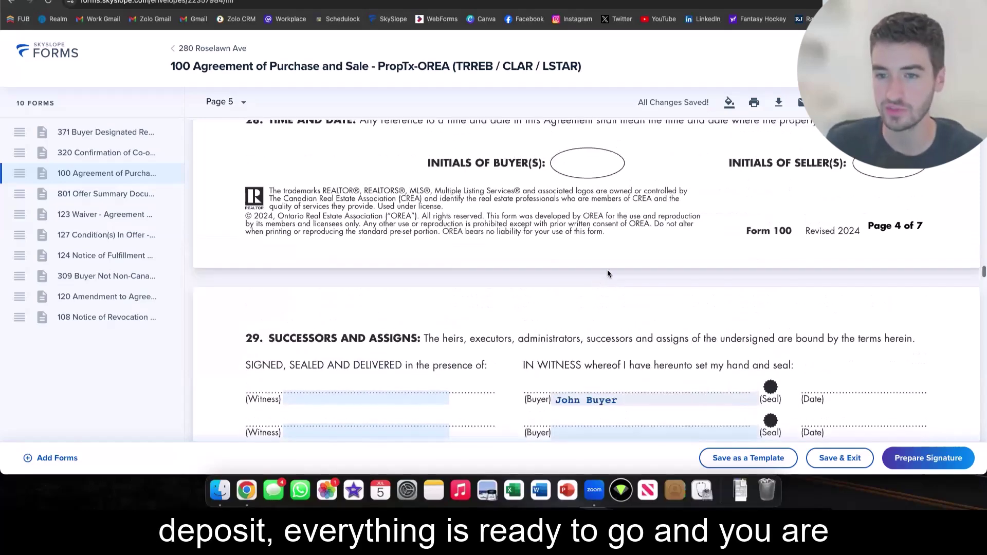